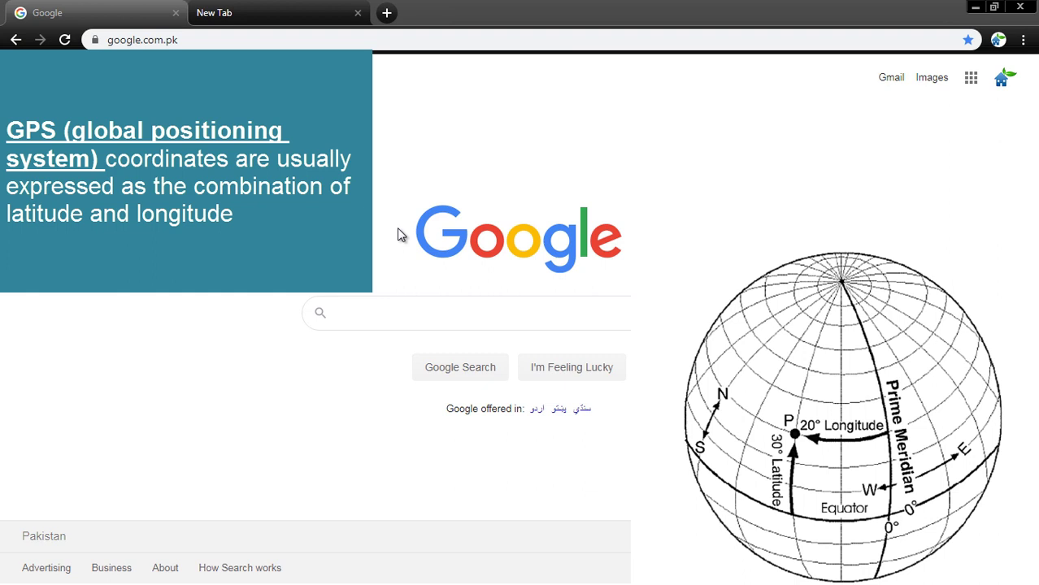
Search Google for 'GOOGLE MAPS' and open the Google Maps website from the results
click(370, 318)
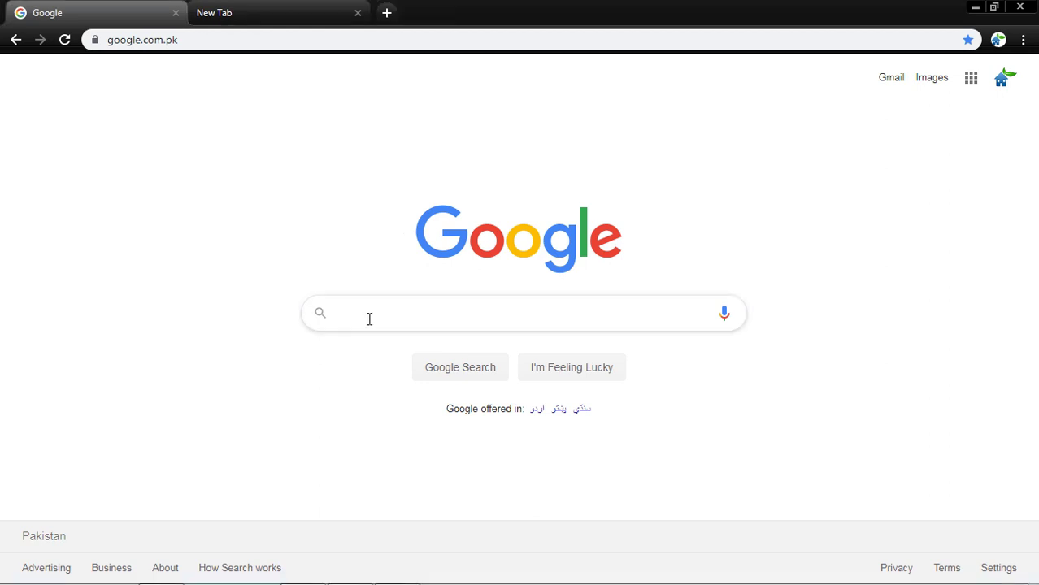
key(Caps_Lock)
text(GOOGLE )
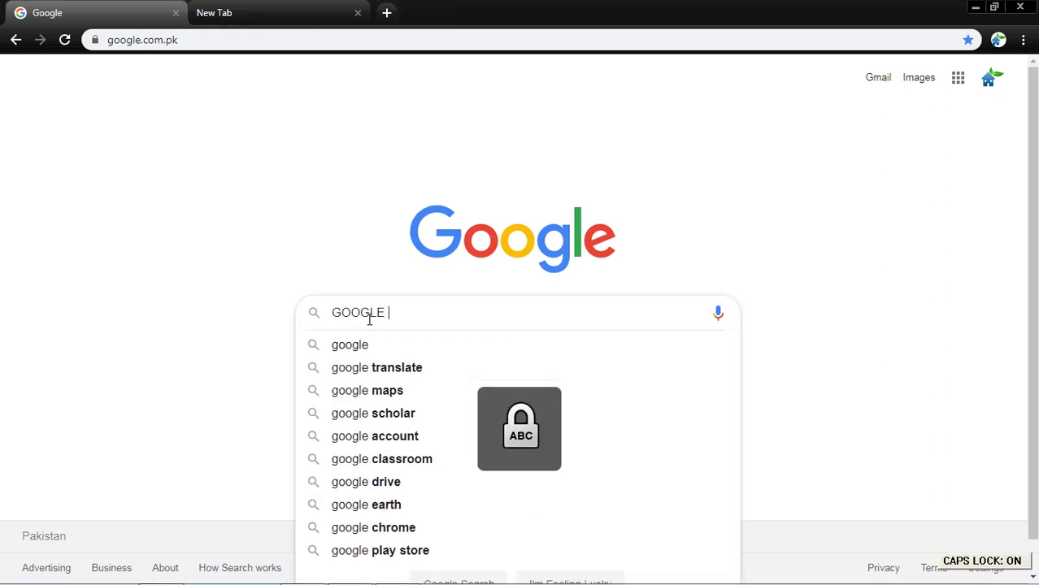
text(MAPS)
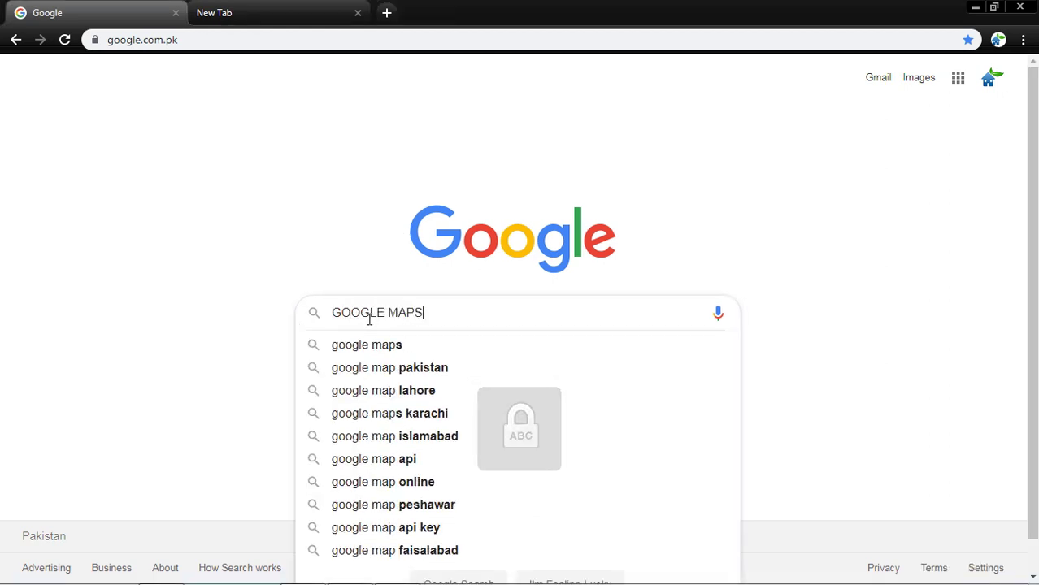
key(Return)
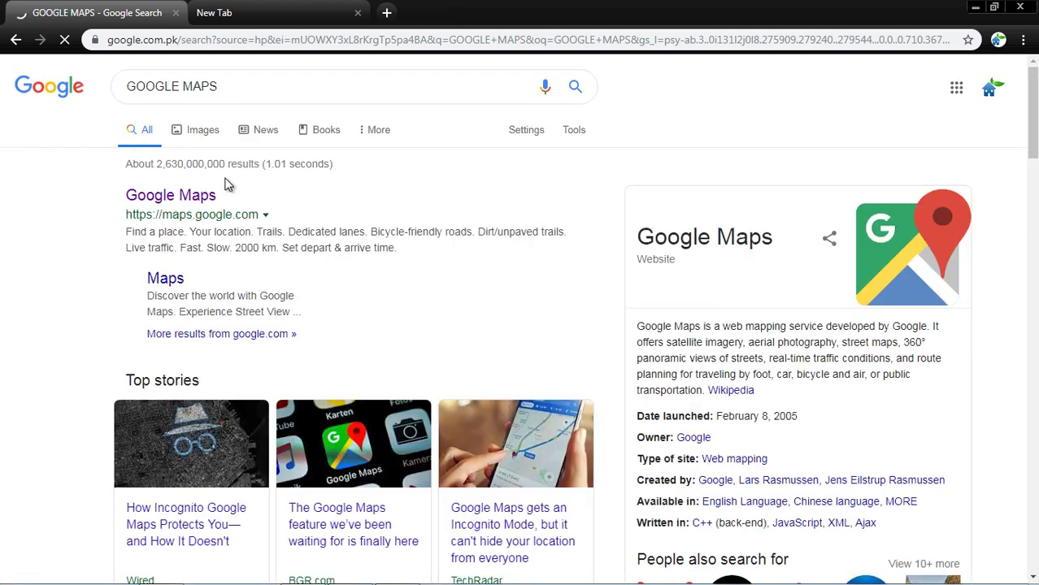
click(199, 198)
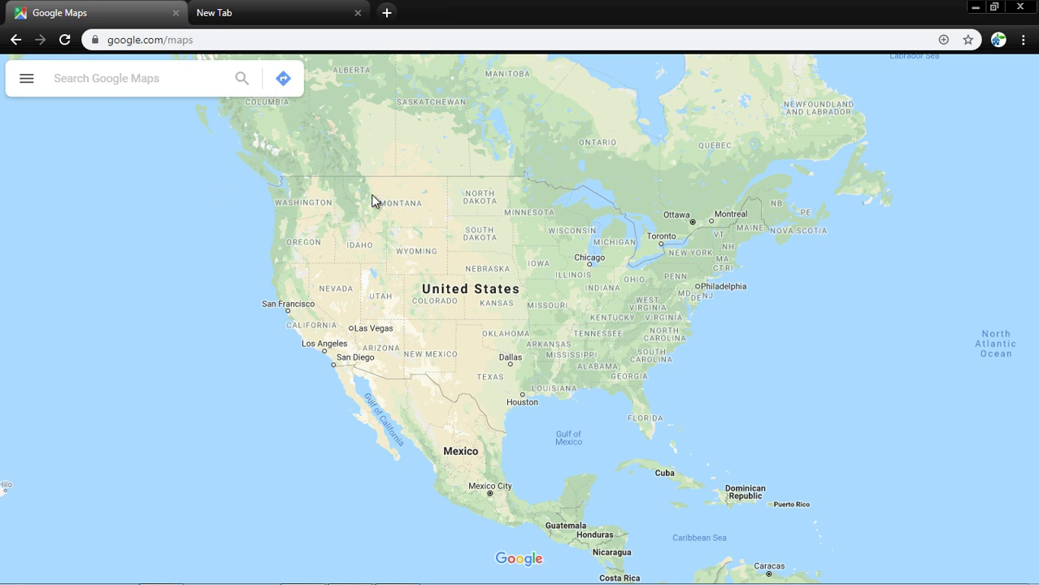
Zoom out to the 3-D globe and rotate it to centre the North Atlantic
scroll(400, 215, down, 2)
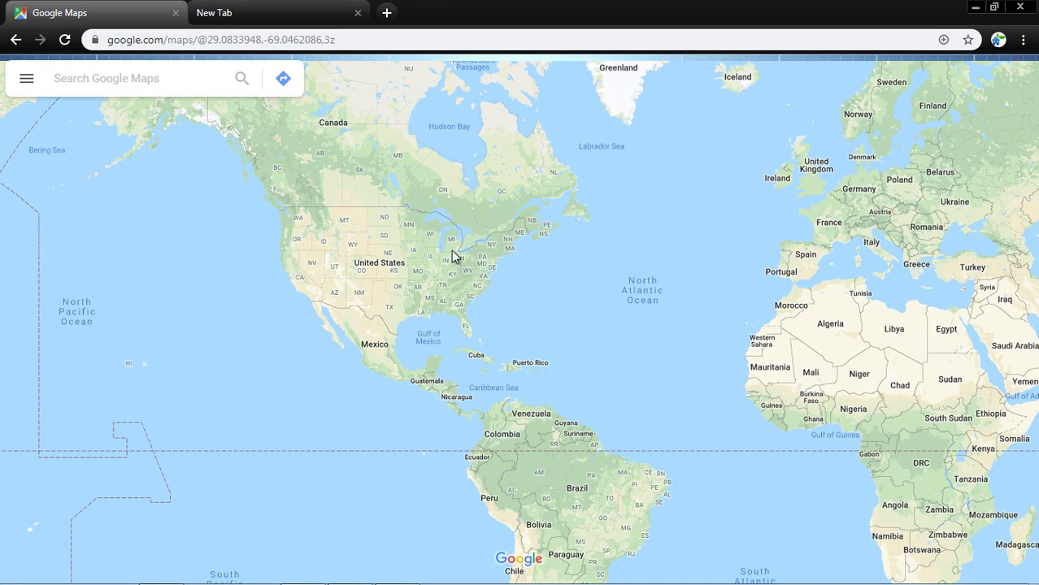
scroll(443, 257, down, 1)
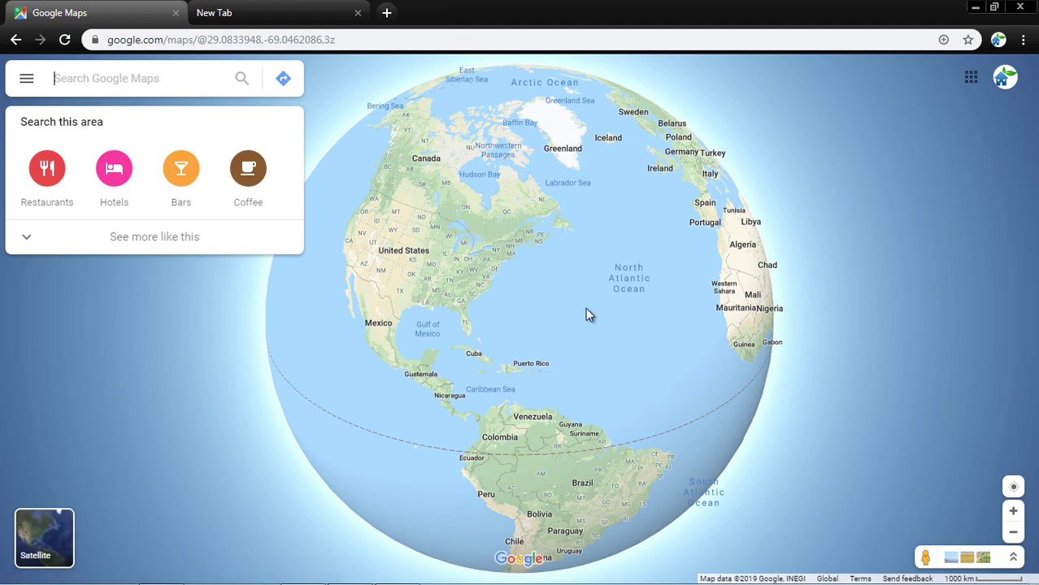
drag(590, 316, 233, 291)
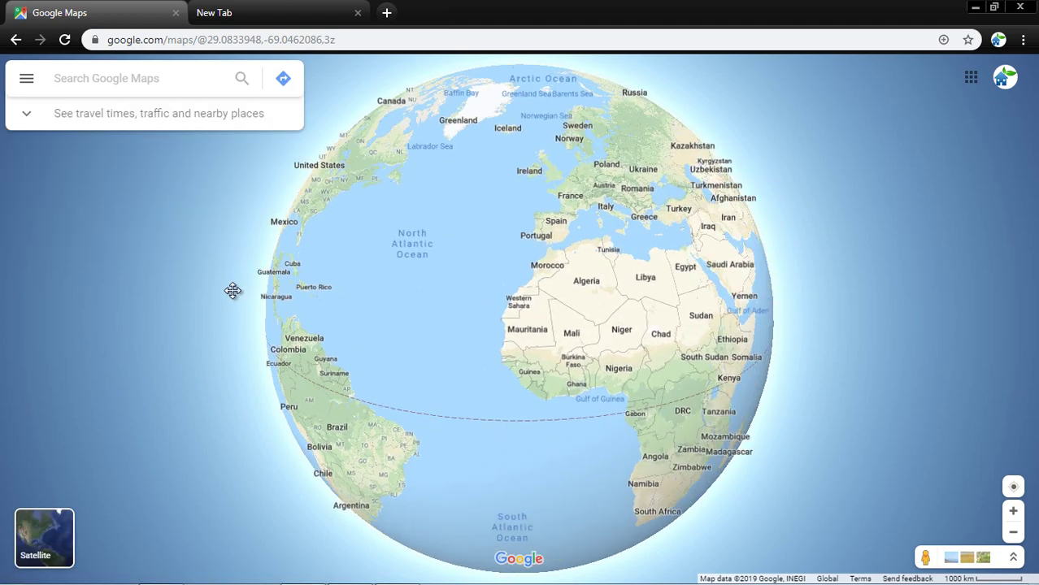
drag(419, 290, 536, 301)
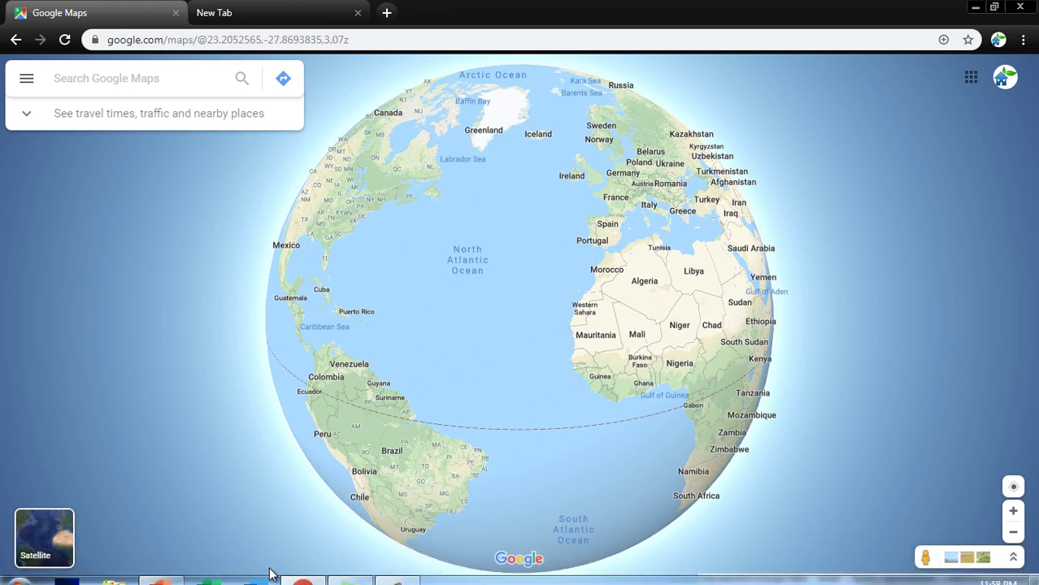
click(160, 569)
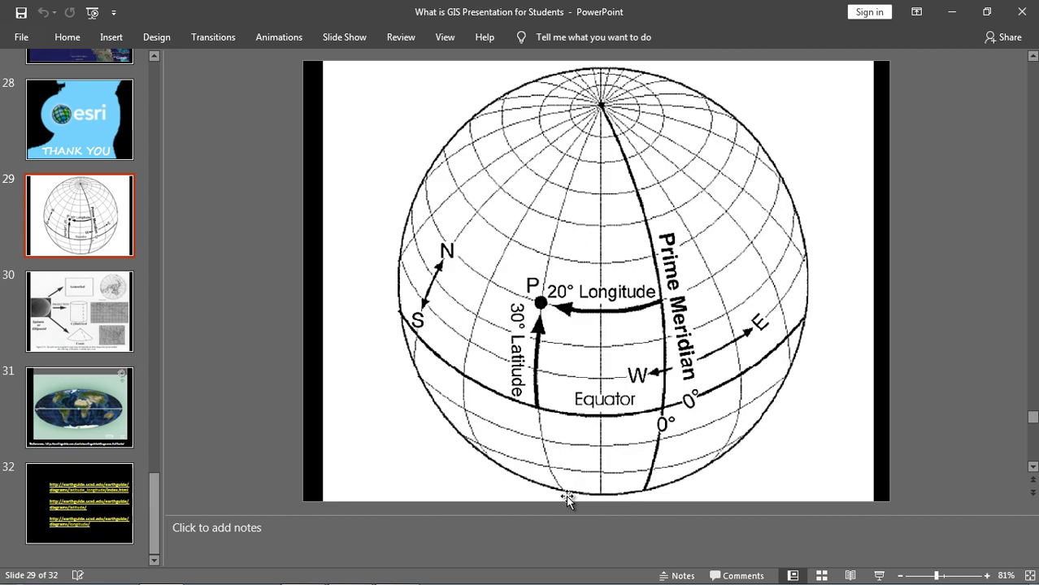
click(302, 576)
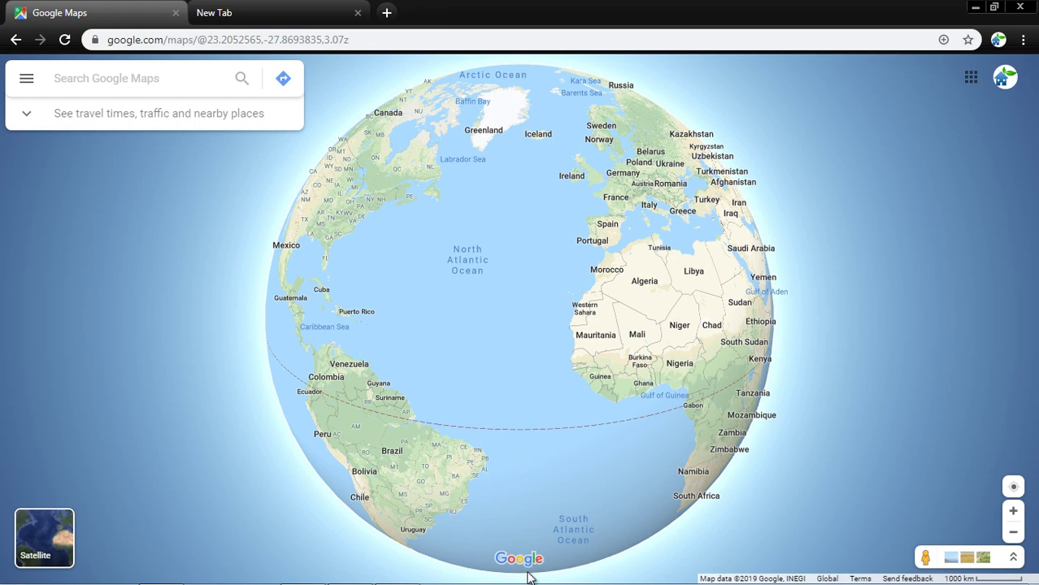
Search 'california latitude and longitude' in the new tab and copy 36.7783° N, 119.4179° W
mouse_move(528, 584)
click(264, 9)
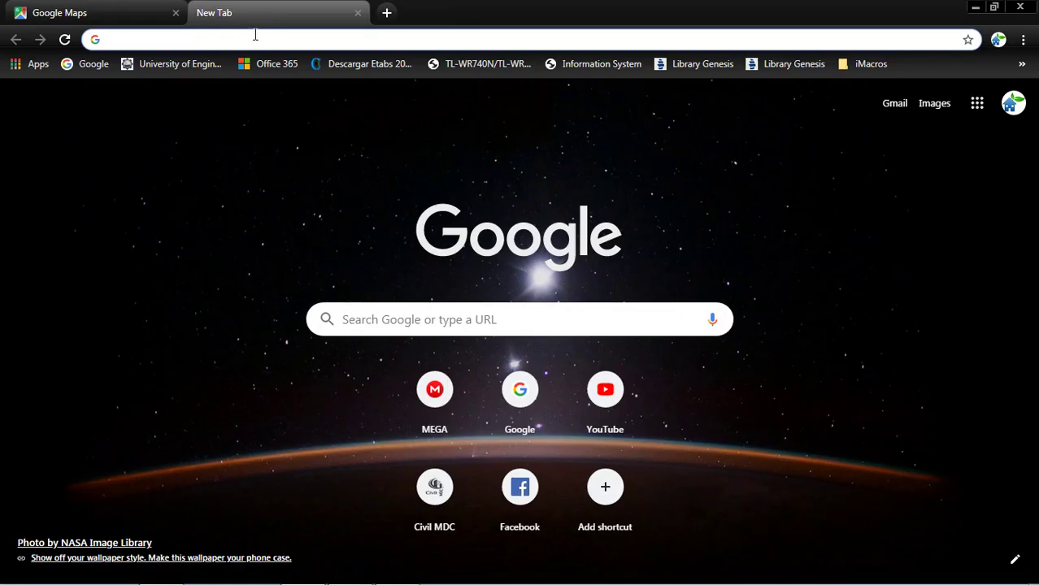
text(CAL)
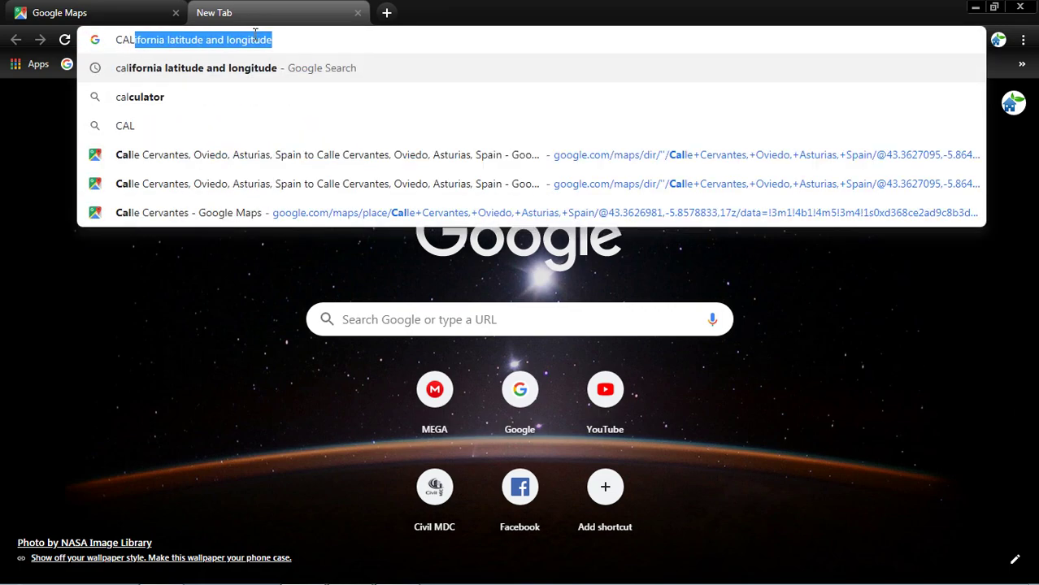
key(Right)
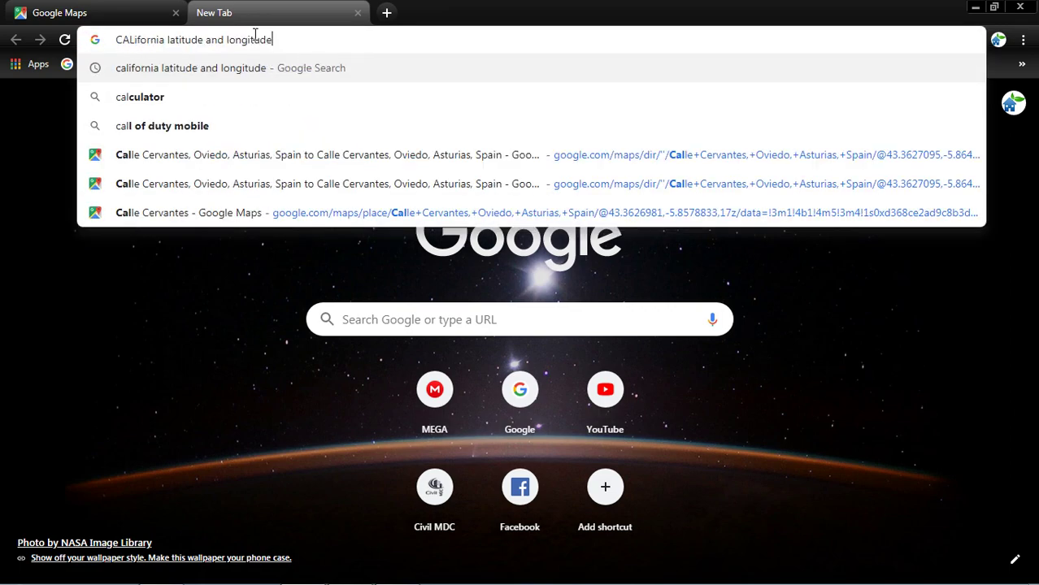
key(Return)
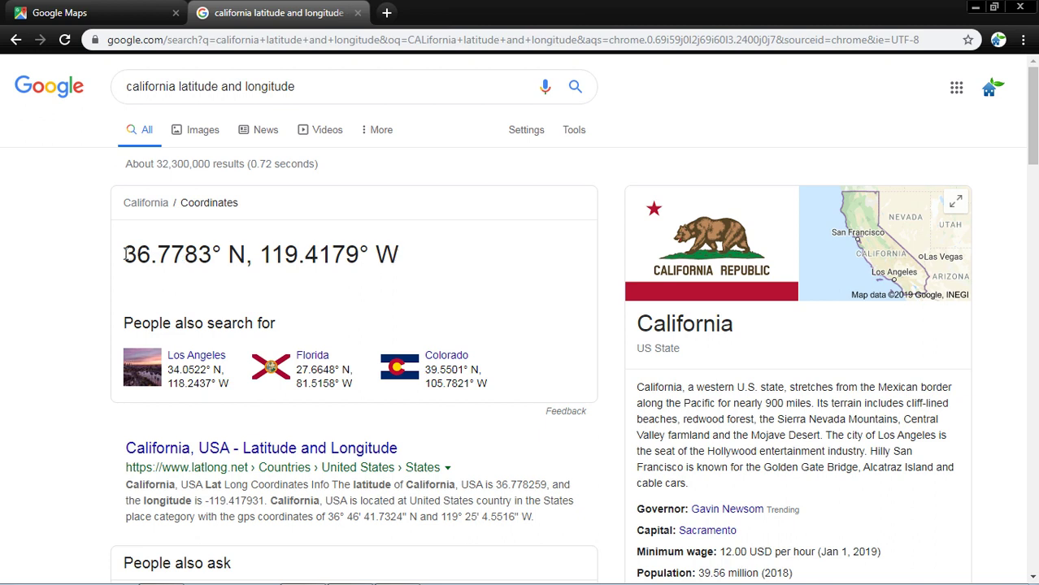
drag(126, 254, 400, 270)
key(ctrl+c)
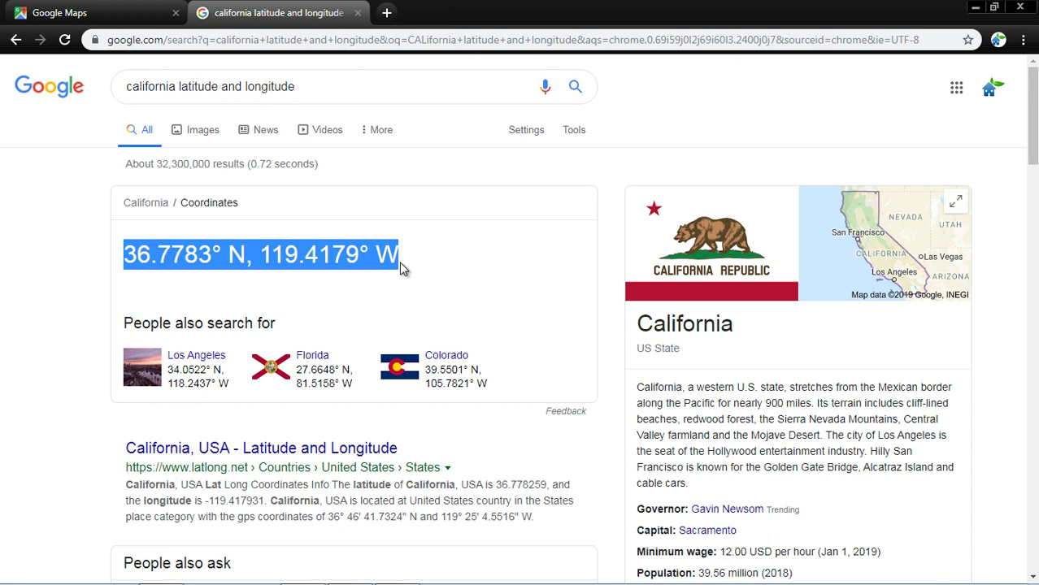
click(90, 12)
Paste the California coordinates into Maps search without the N/W letters and search
click(148, 86)
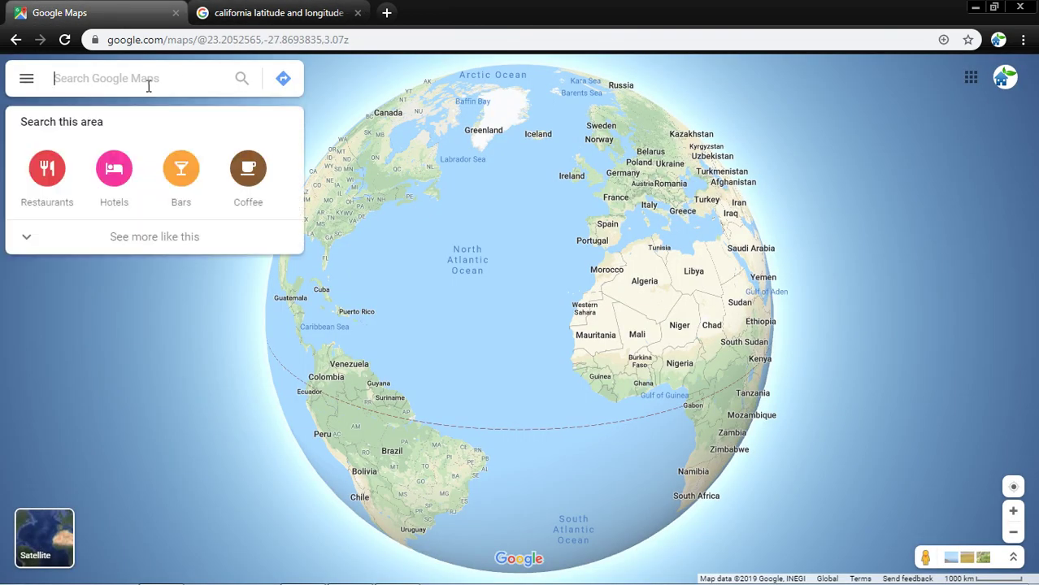
key(ctrl+v)
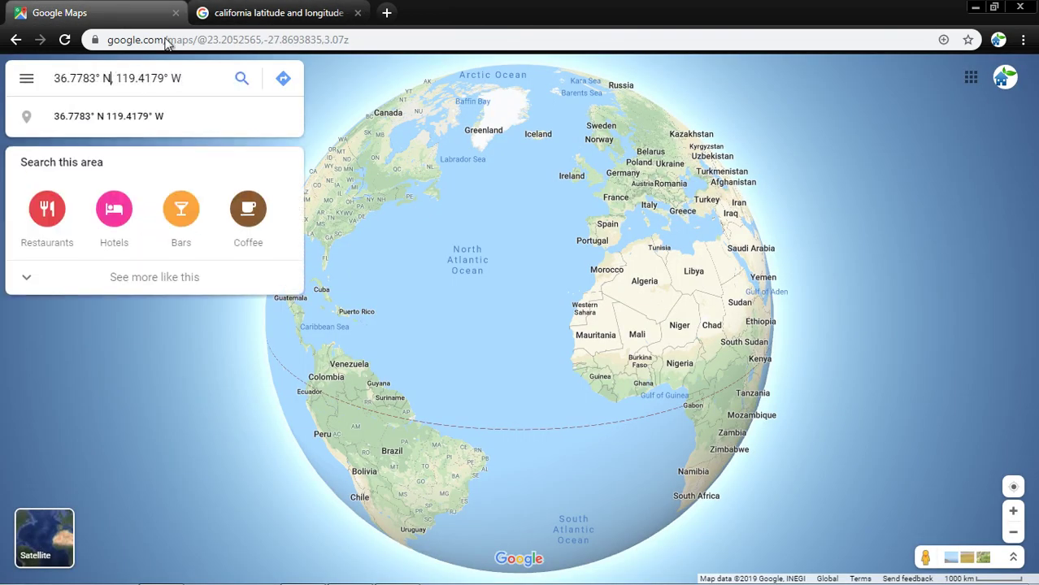
key(BackSpace)
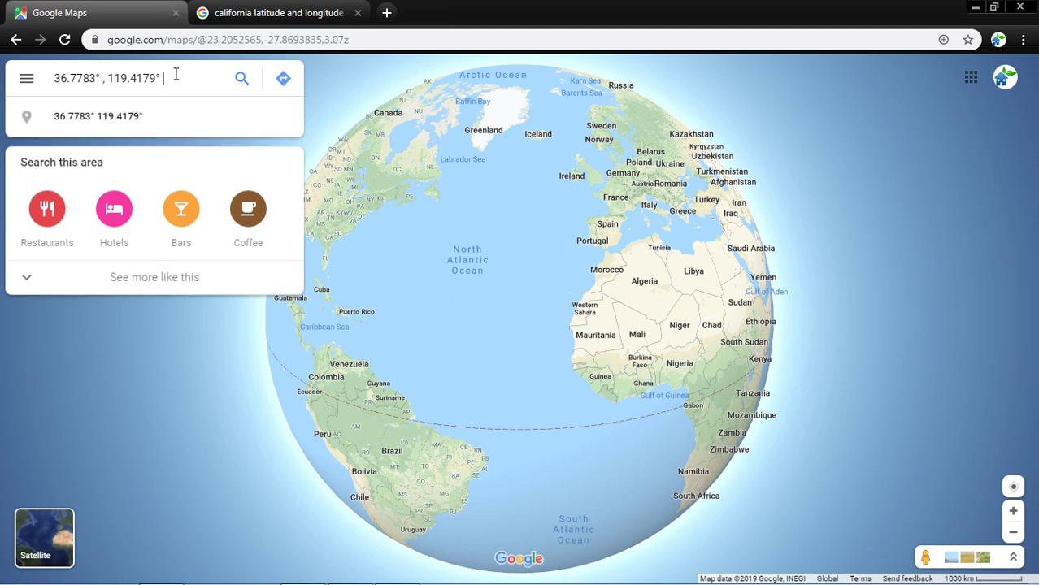
click(241, 79)
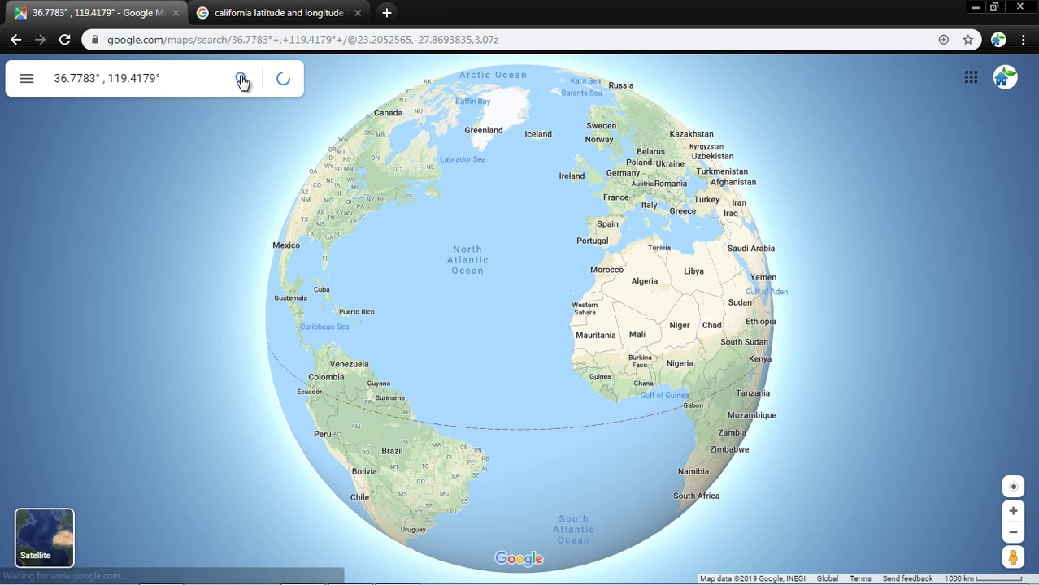
Zoom out around the pin near Weifang, China, then return to the coordinates results
click(289, 12)
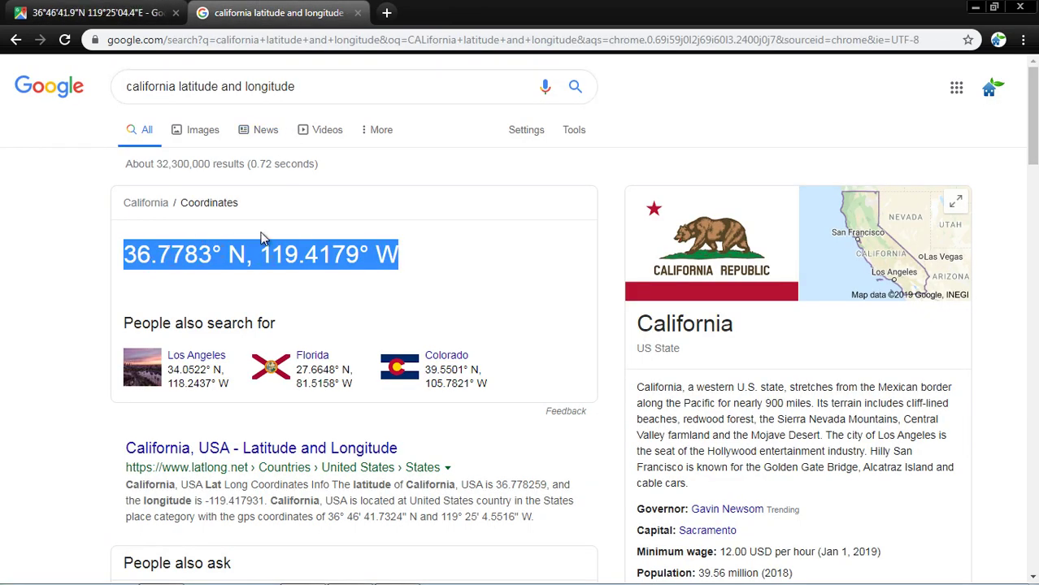
click(75, 12)
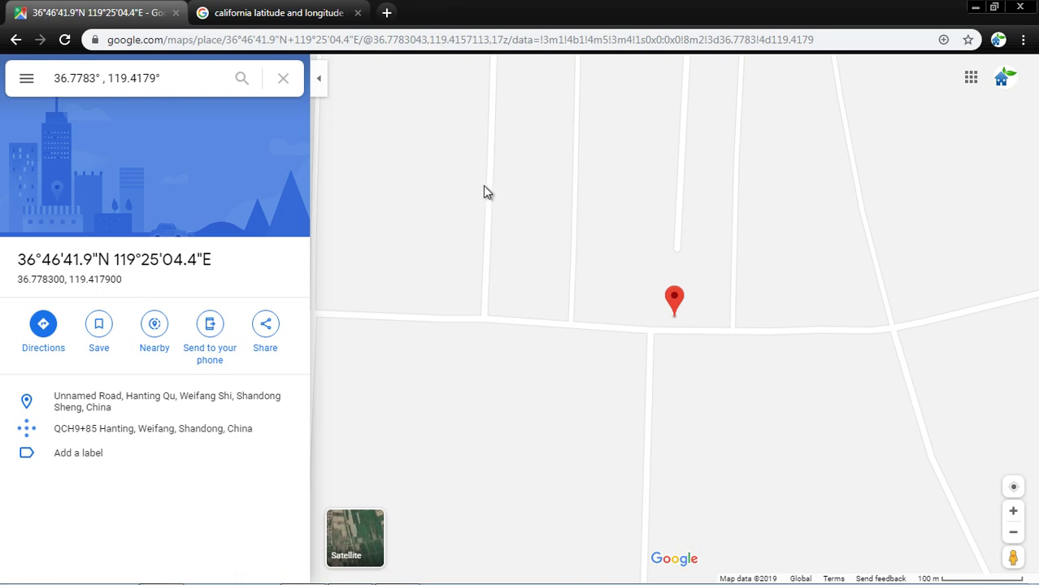
scroll(482, 192, down, 5)
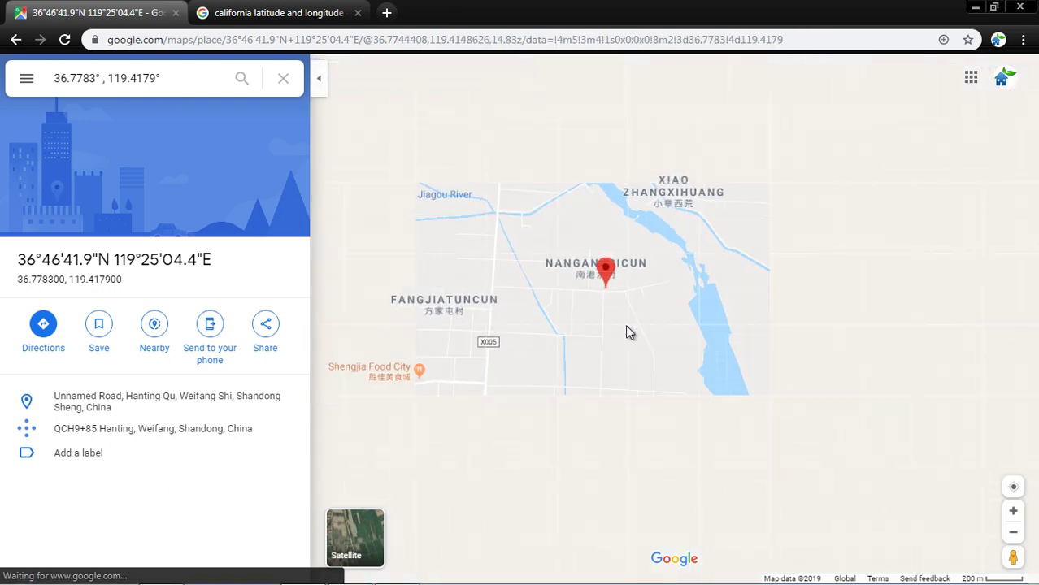
scroll(625, 332, down, 5)
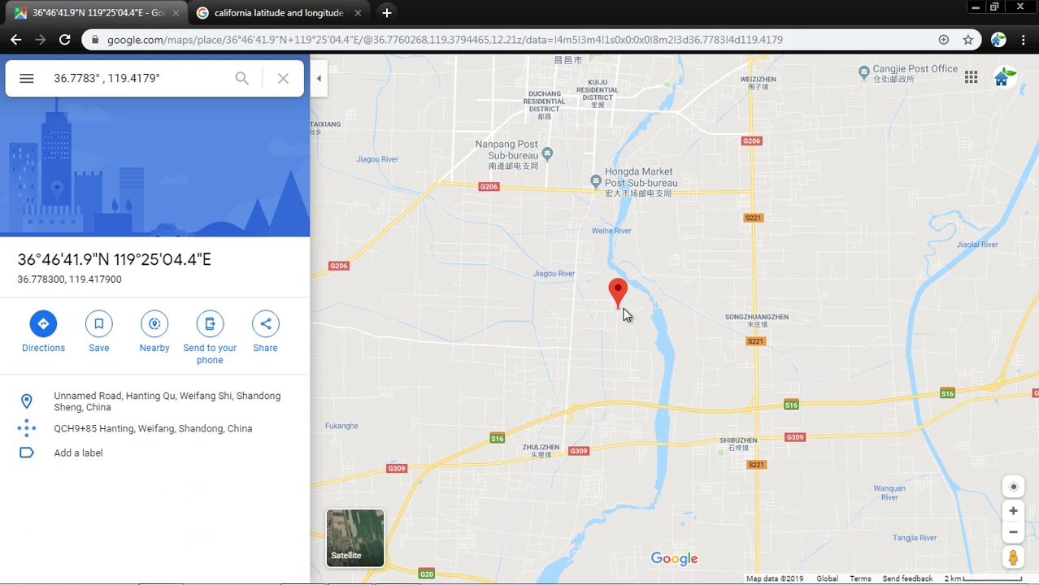
scroll(624, 315, down, 6)
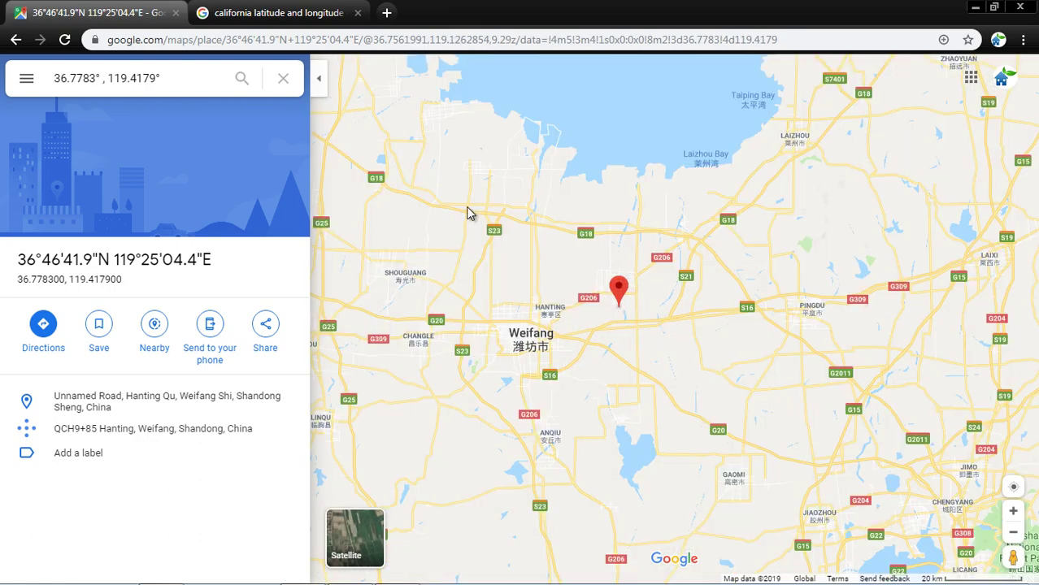
click(321, 12)
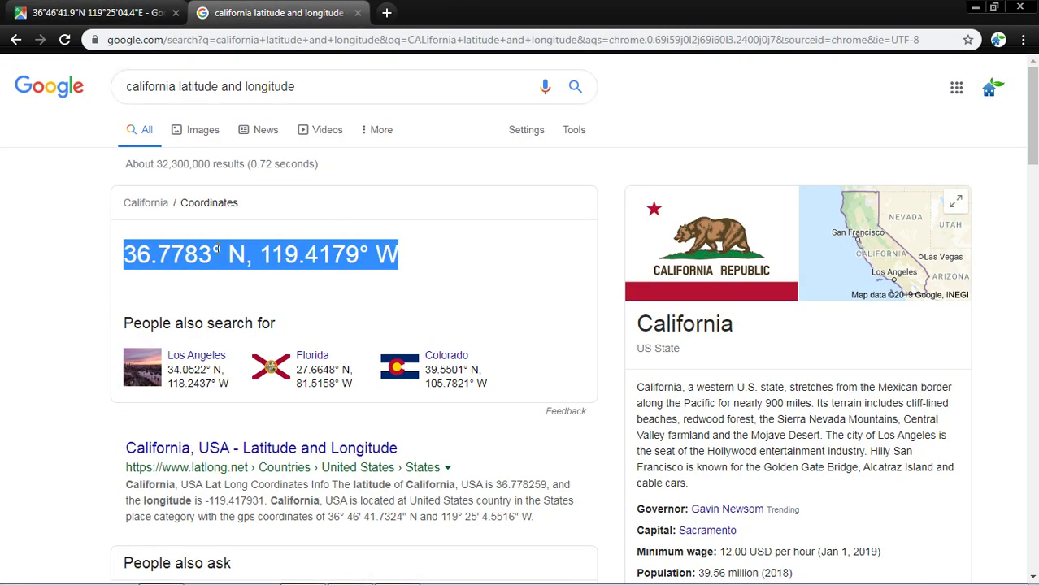
Edit the Maps search to '36.7783° n, 119.4179° w' and run it
click(234, 257)
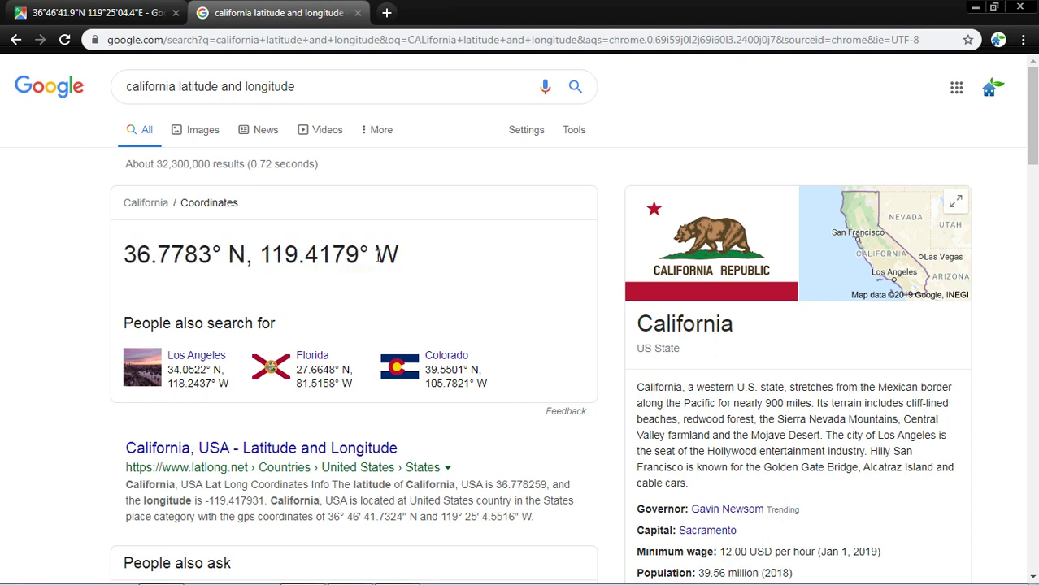
click(122, 13)
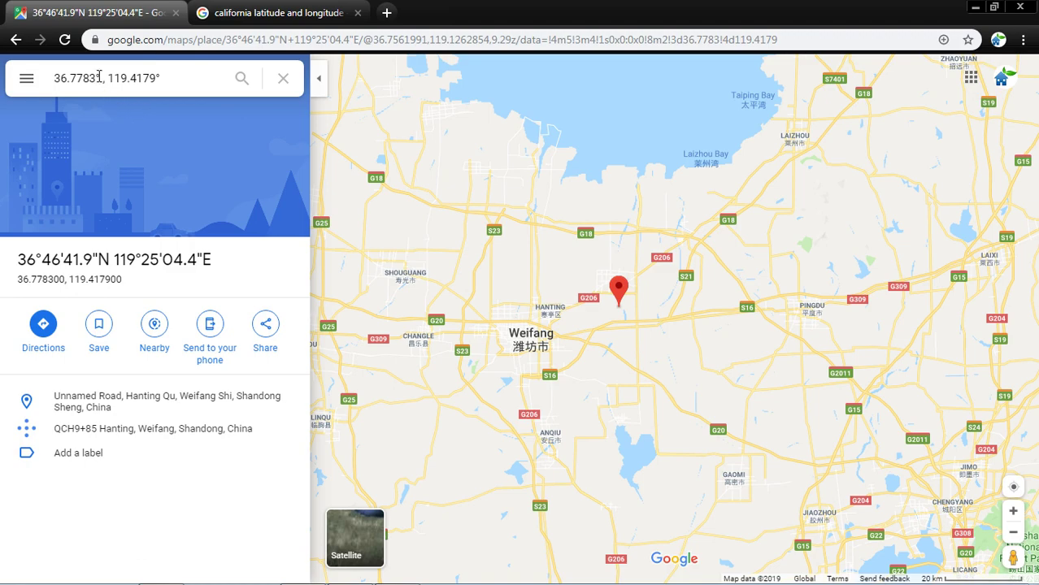
click(98, 75)
text(°)
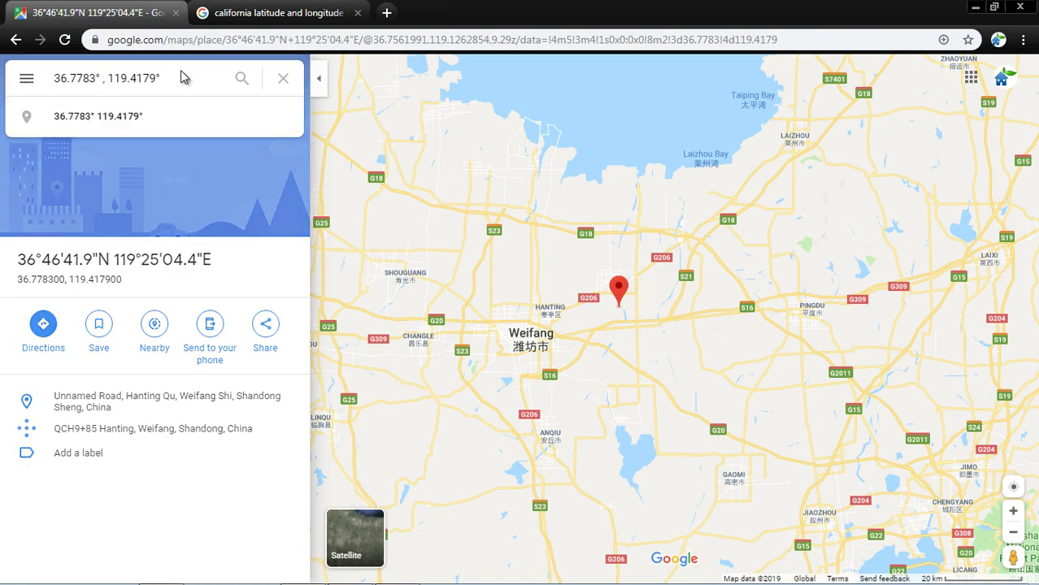
key(Caps_Lock)
text(n,)
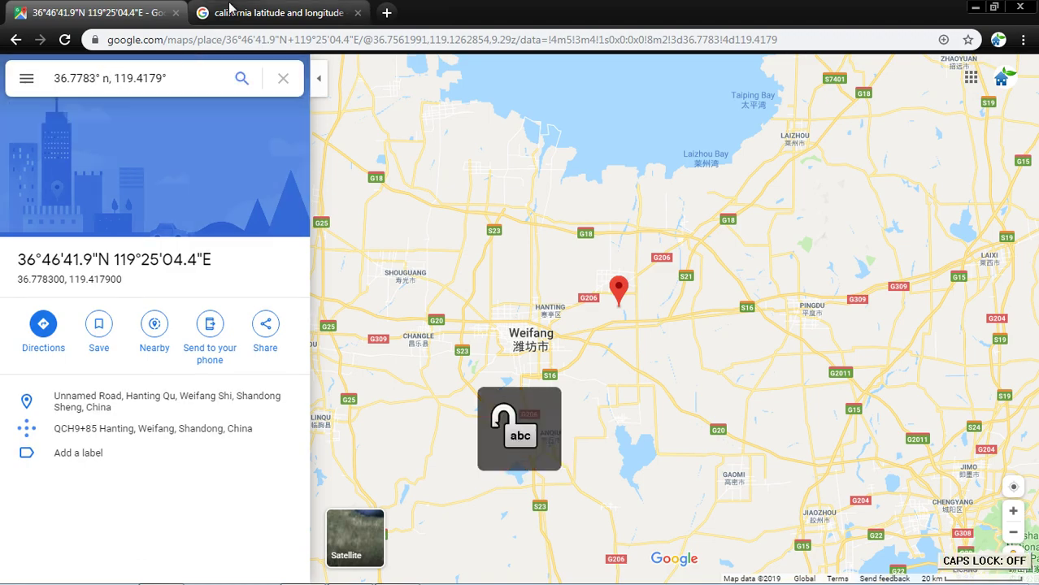
click(202, 12)
click(106, 12)
click(173, 78)
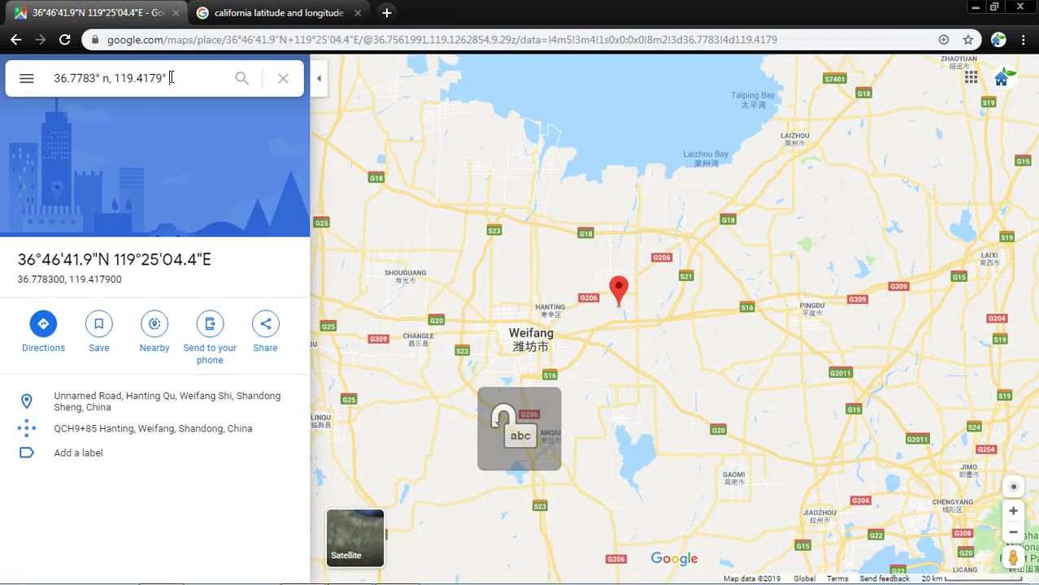
text(w)
click(240, 82)
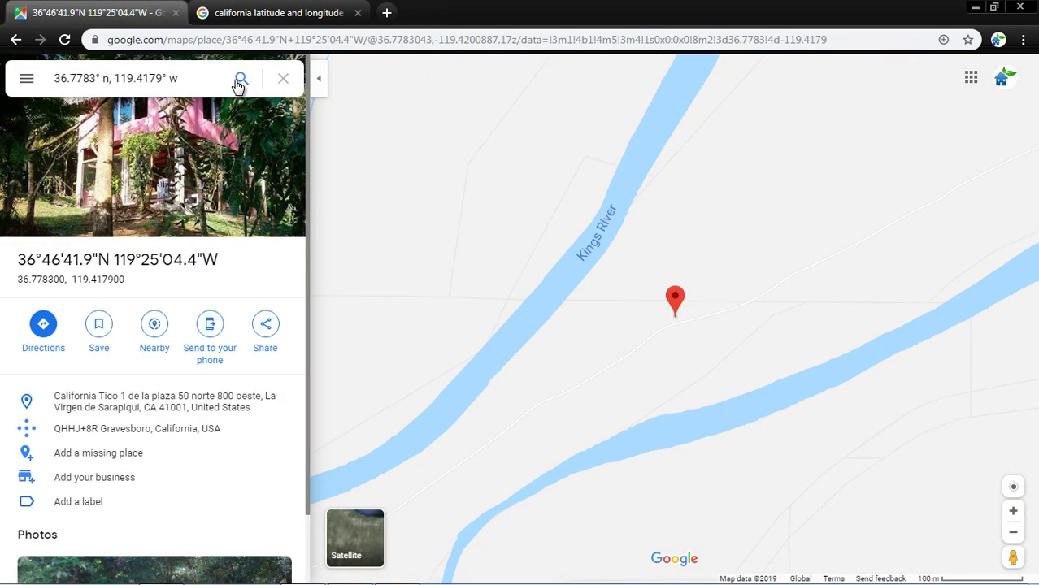
Zoom out from the Kings River pin to California, then zoom in on Las Vegas streets
scroll(586, 249, down, 5)
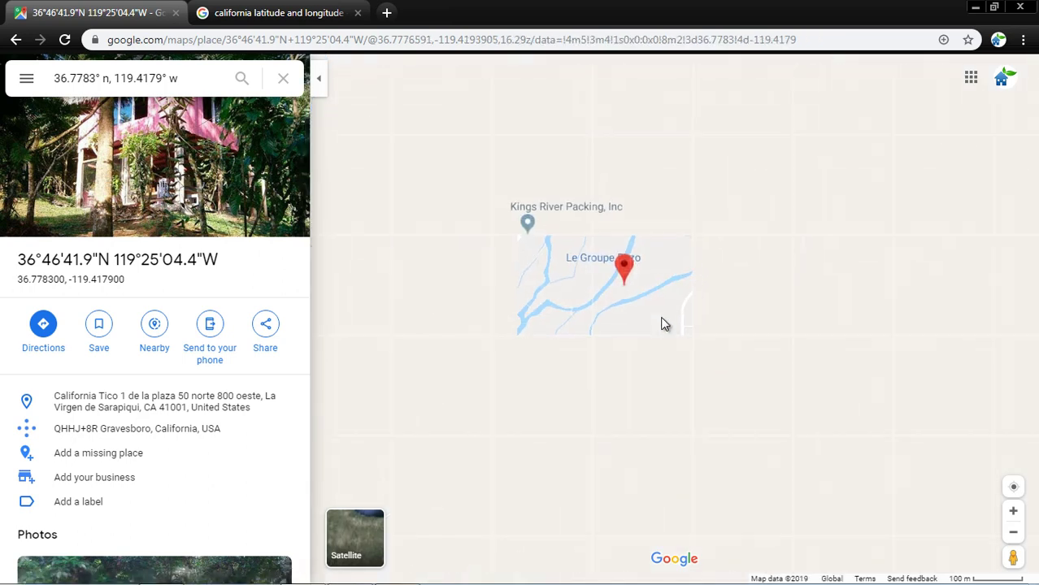
scroll(620, 321, down, 1)
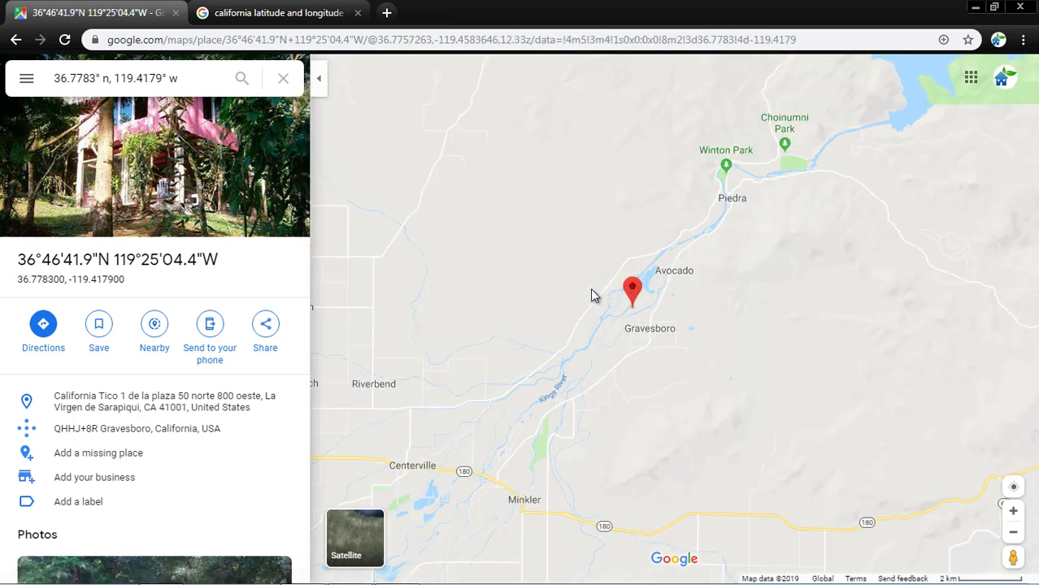
scroll(557, 296, down, 2)
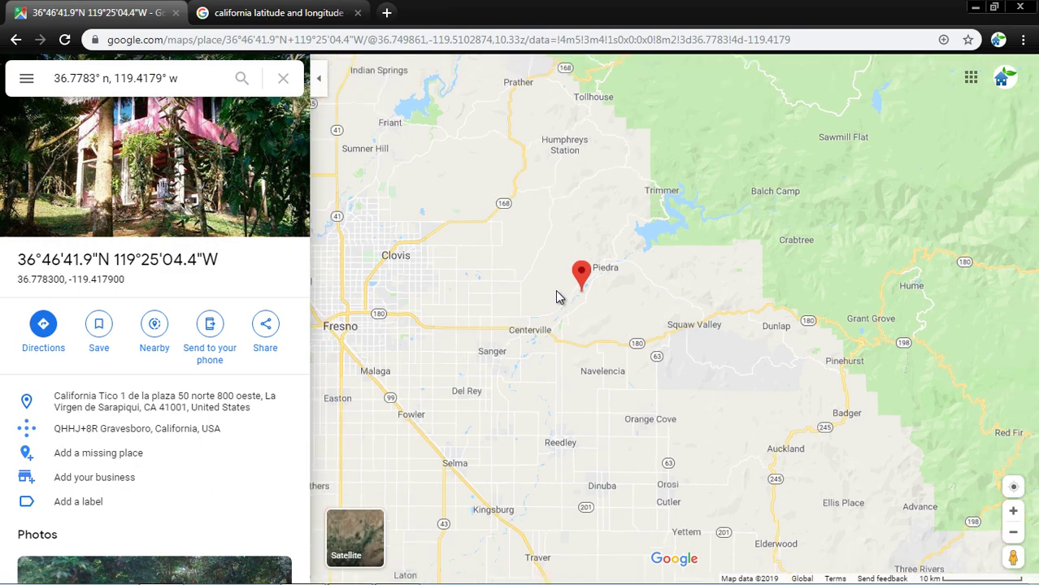
scroll(557, 297, down, 2)
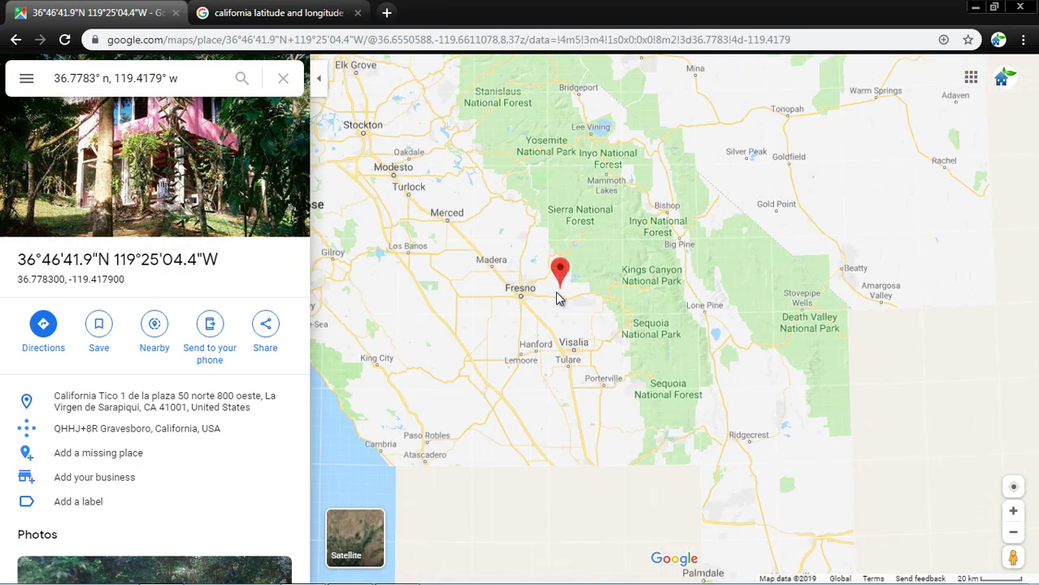
scroll(557, 294, down, 1)
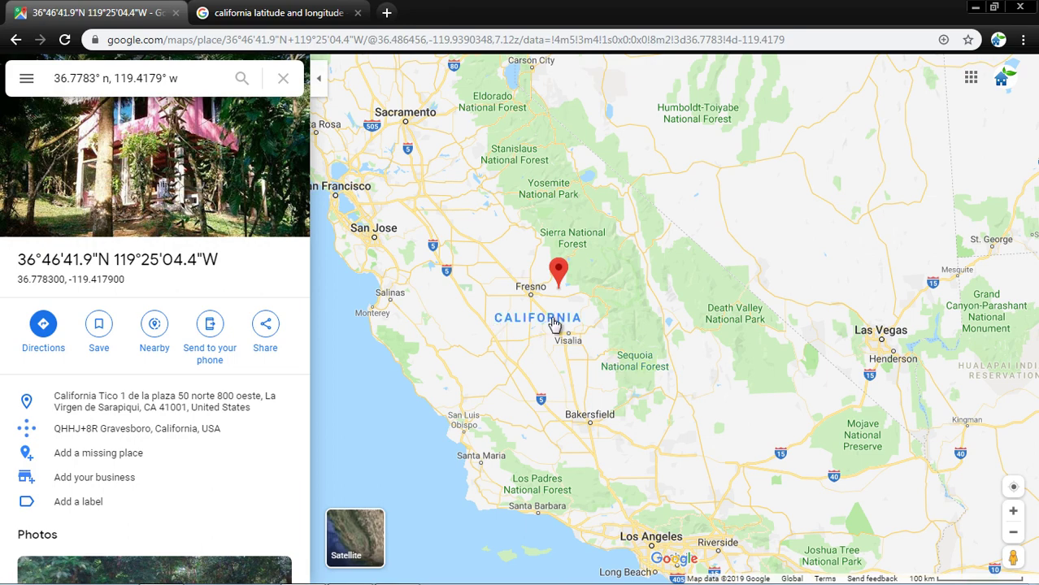
scroll(431, 311, down, 1)
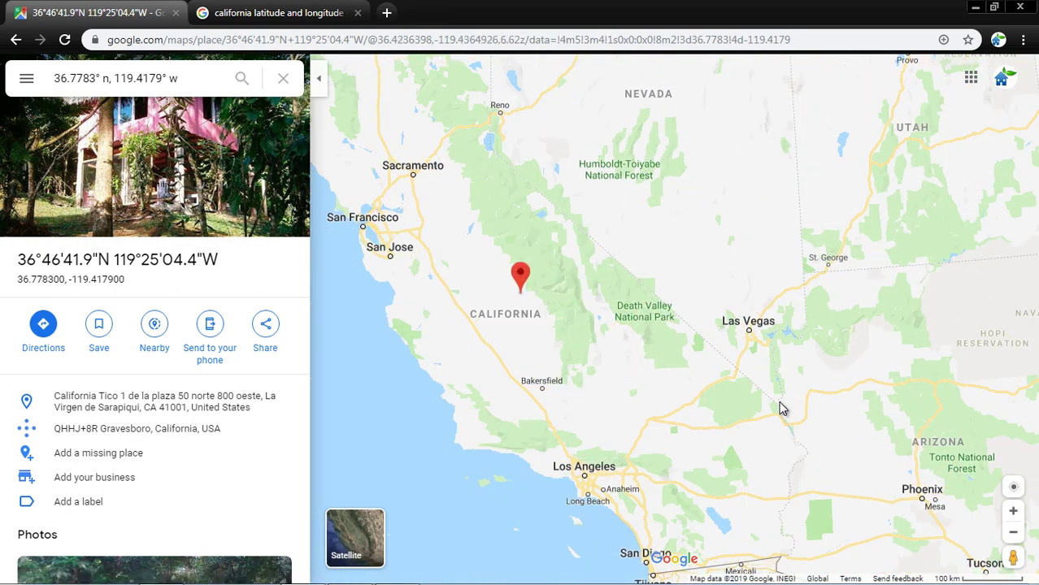
scroll(755, 344, up, 2)
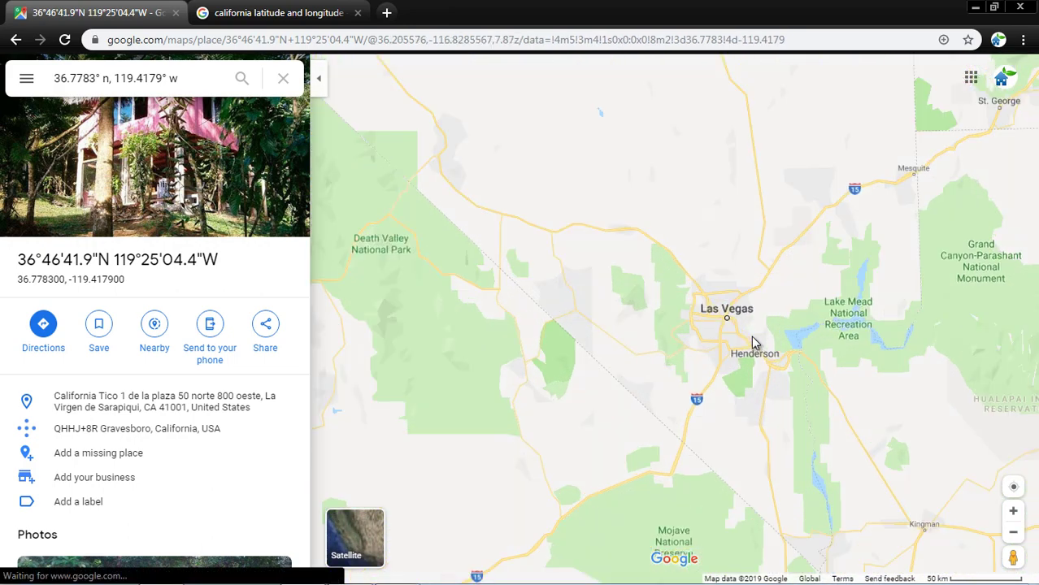
scroll(707, 330, up, 3)
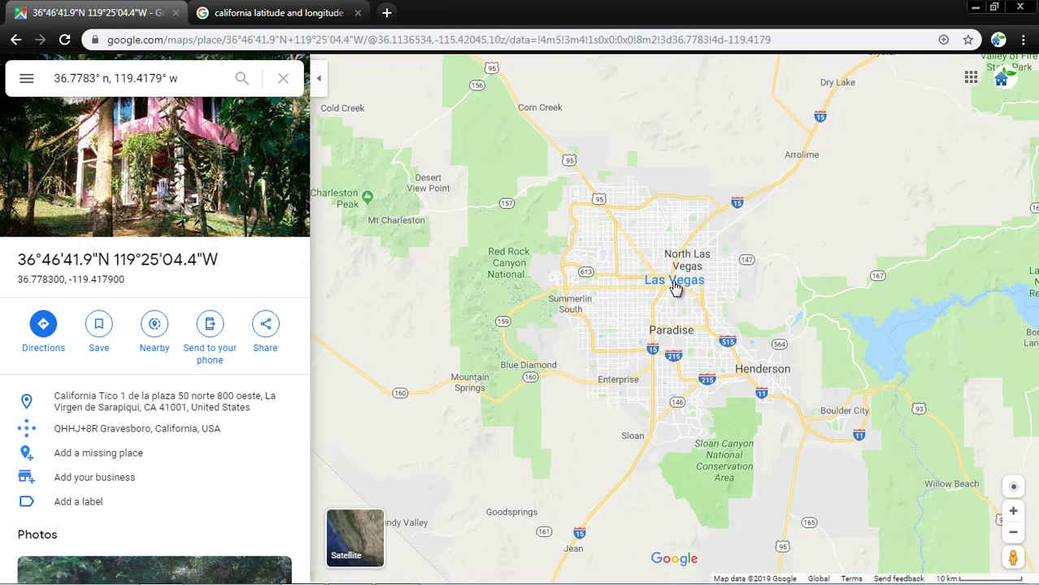
Click a Las Vegas point to read 36.142688, -115.122289, then zoom out to wider Las Vegas
click(684, 305)
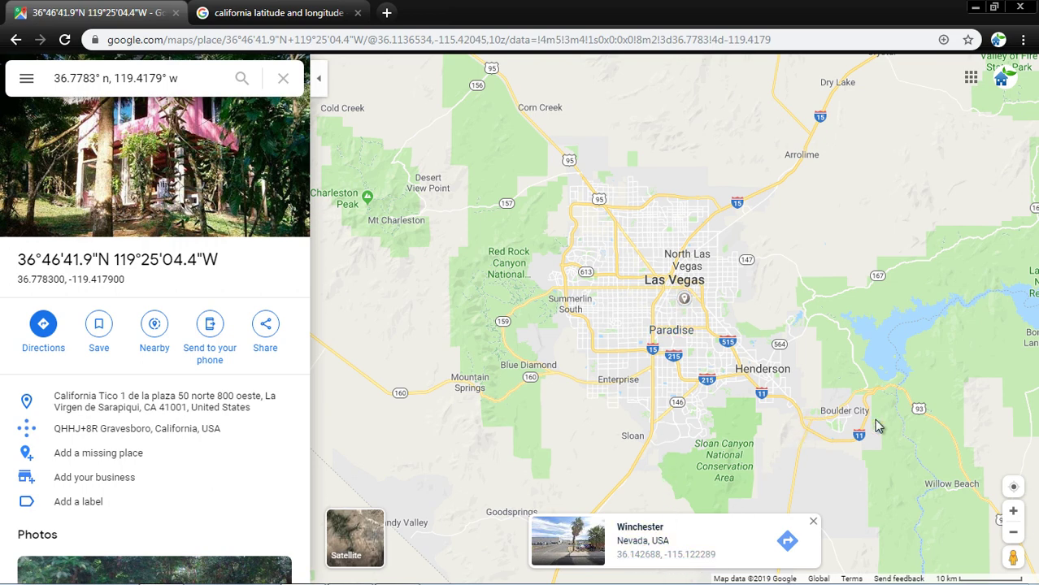
scroll(448, 340, down, 1)
scroll(882, 318, down, 1)
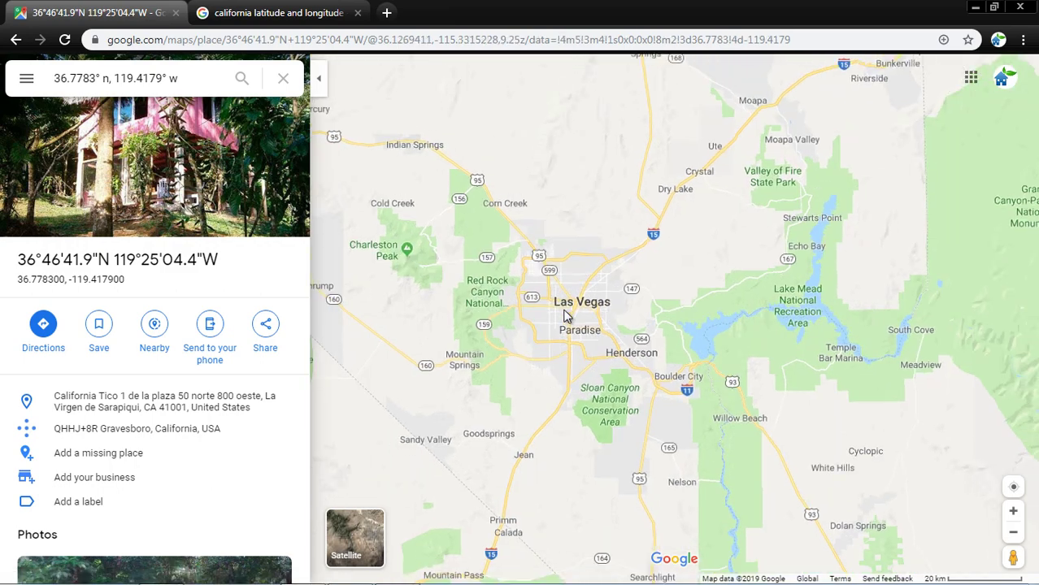
scroll(567, 264, down, 1)
click(189, 82)
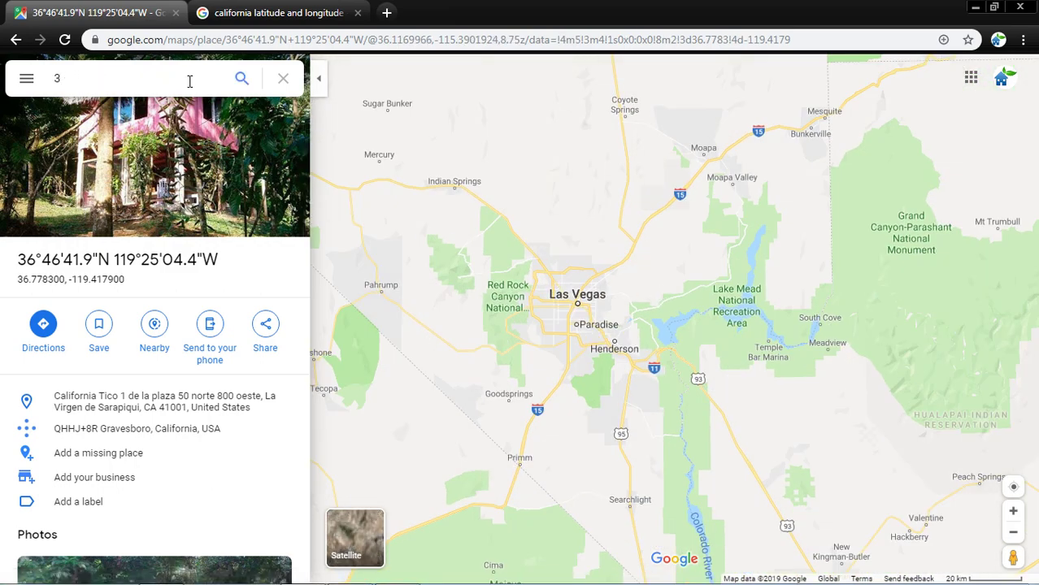
Search 'alask' and open the Alaska Airlines - Las Vegas place at Terminal 3
key(BackSpace)
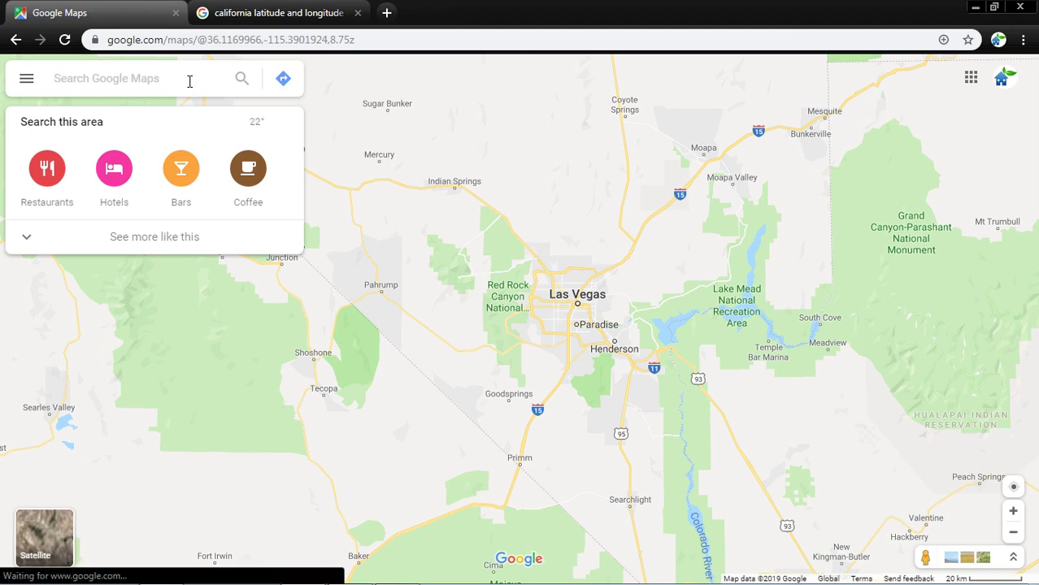
text(al)
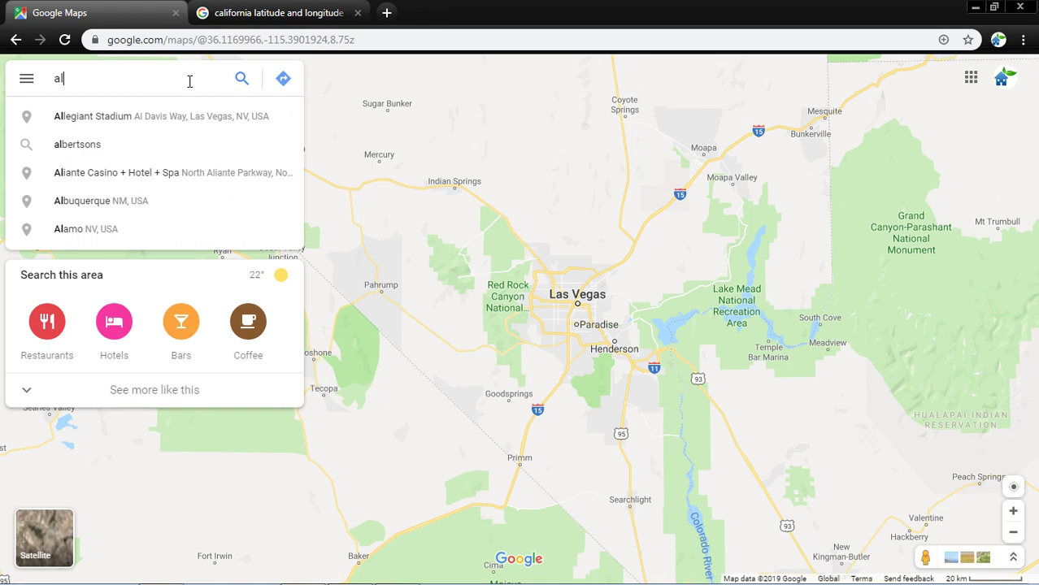
text(ask)
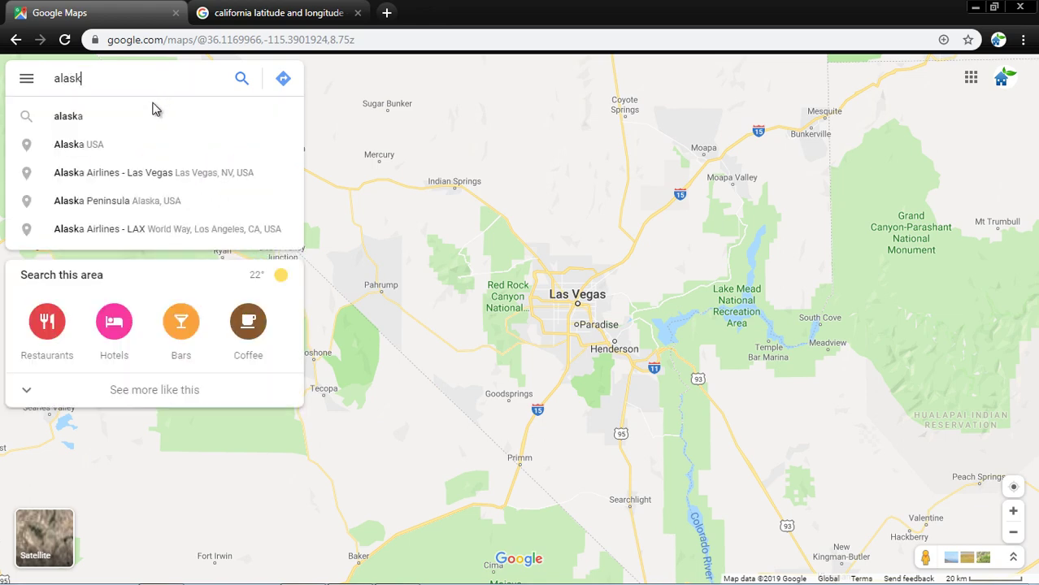
click(170, 181)
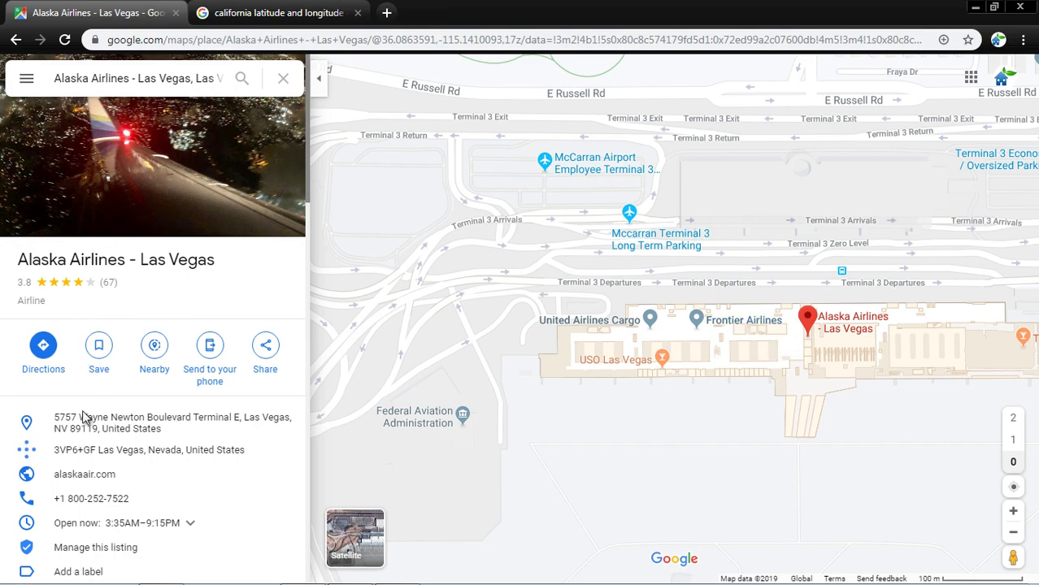
Zoom into the Terminal 3 floor plan around the Alaska Airlines pin
scroll(94, 439, down, 5)
scroll(98, 462, up, 5)
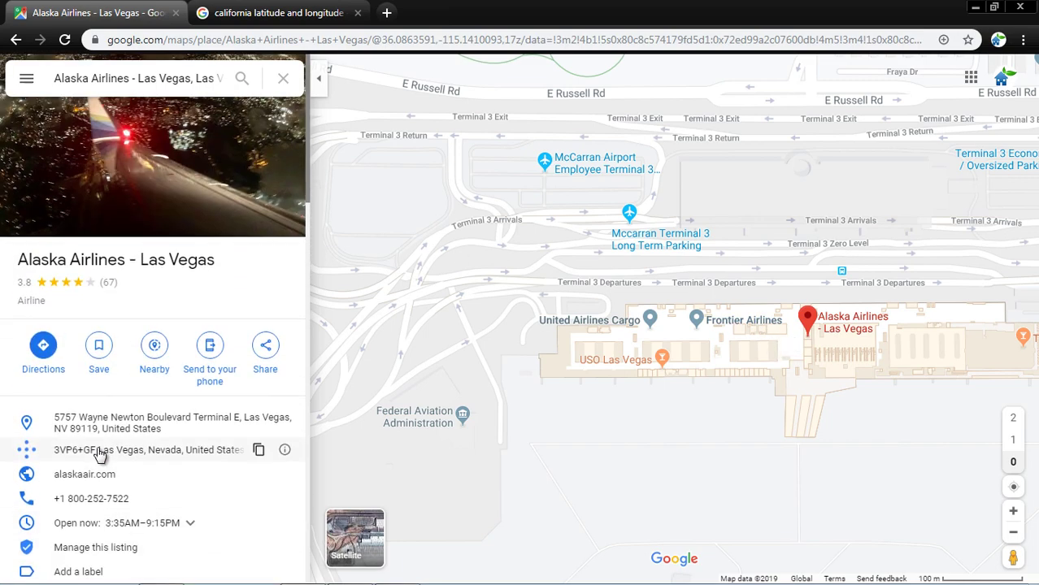
scroll(854, 351, up, 5)
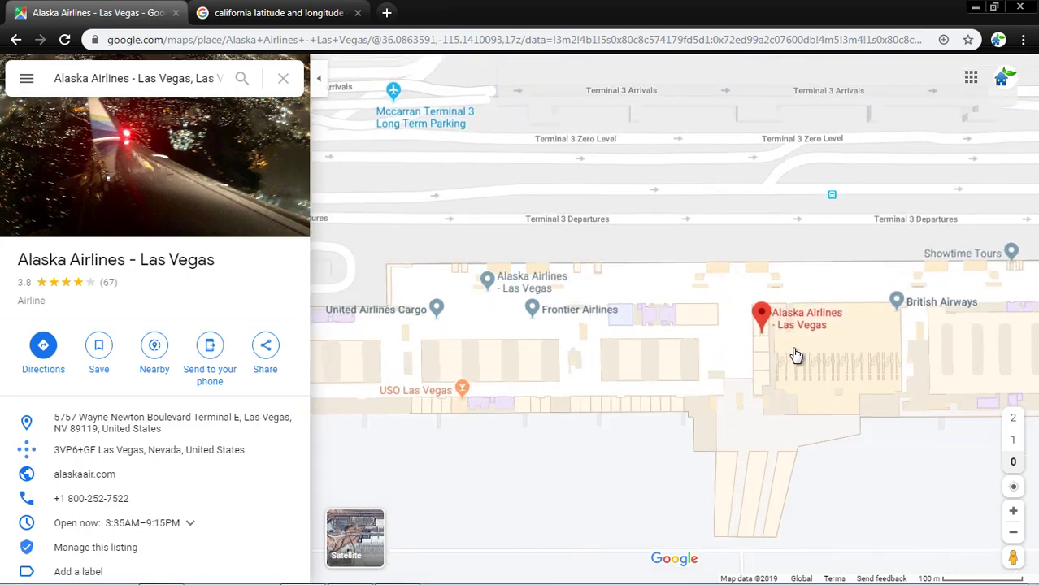
scroll(845, 346, up, 2)
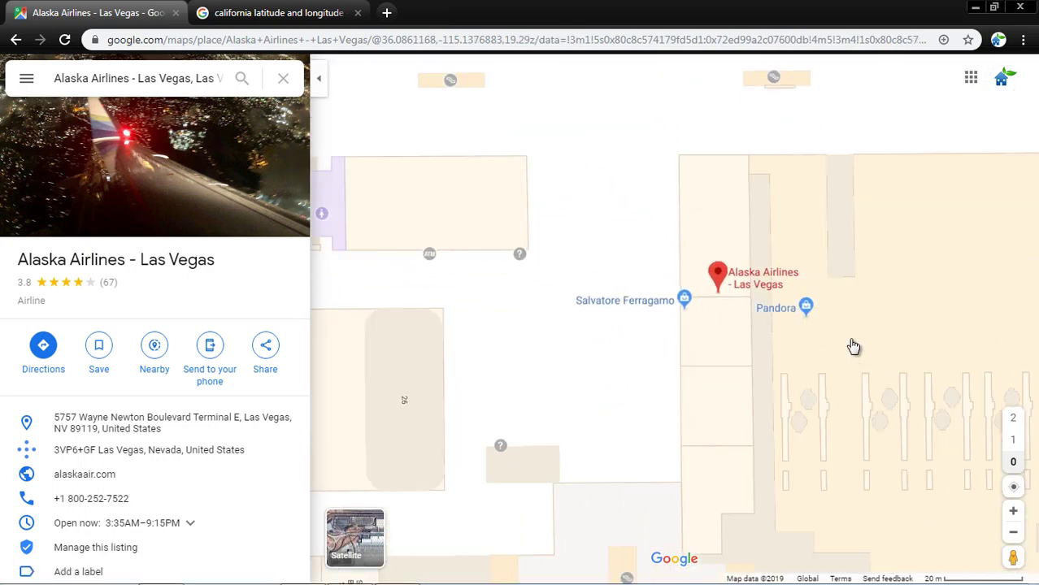
Use What's here? at the Alaska Airlines pin to read 36.086152, -115.136945, then switch to PowerPoint
right_click(709, 277)
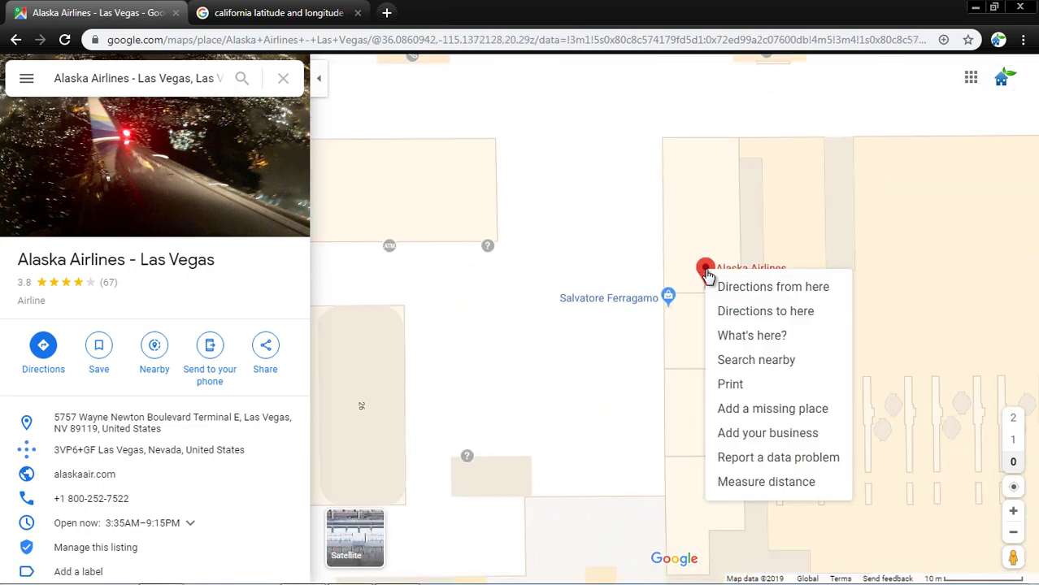
click(754, 336)
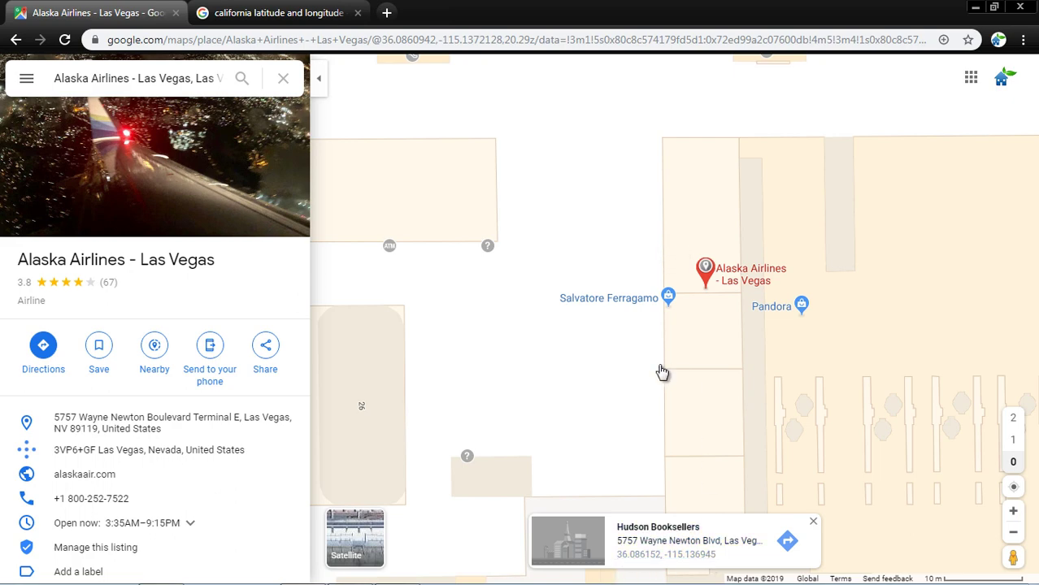
scroll(630, 376, down, 3)
scroll(630, 376, down, 3)
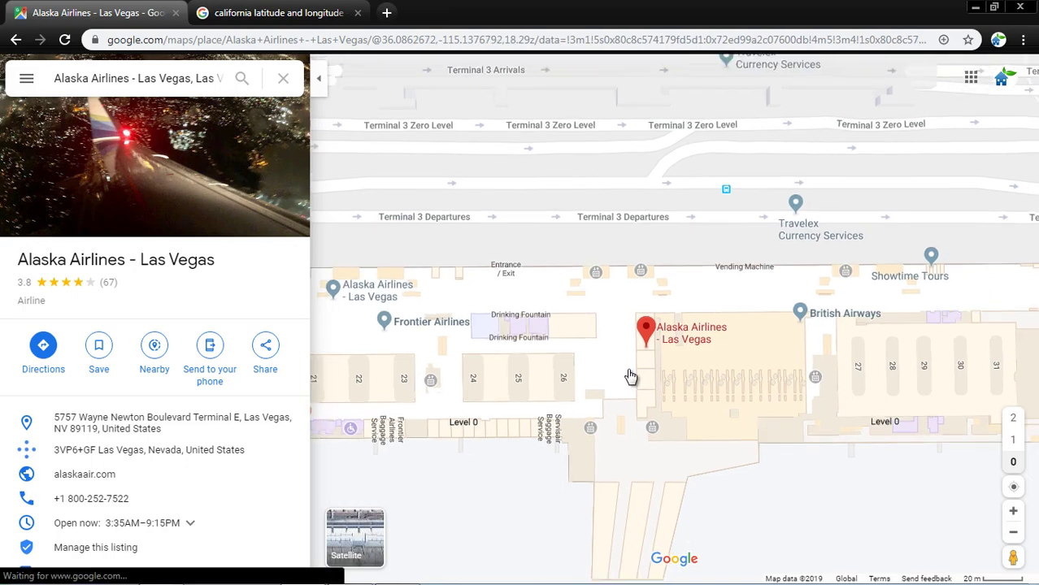
mouse_move(406, 573)
click(163, 572)
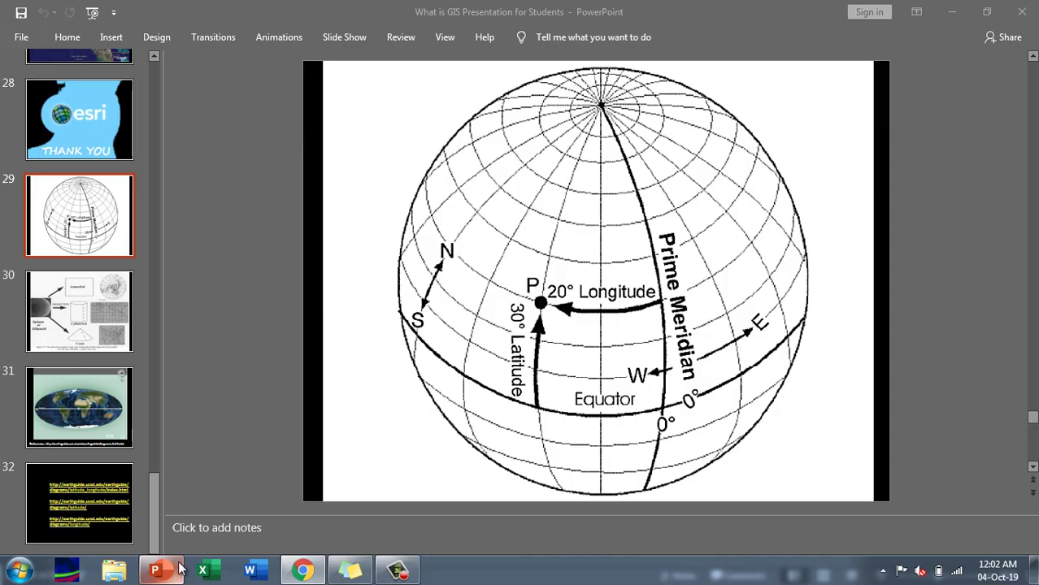